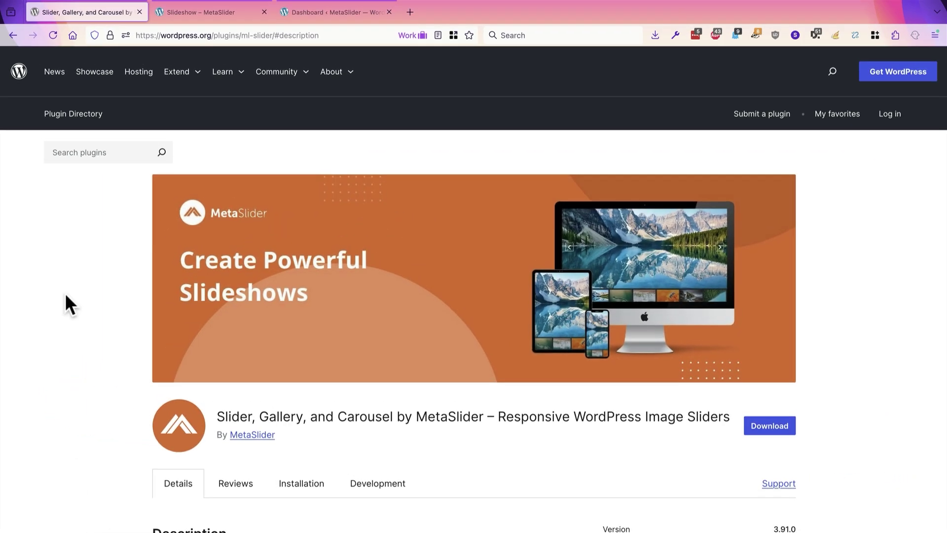
Switch to the 'Slideshow – MetaSlider' demo page showing the four-image Hero carousel.
left_click(200, 18)
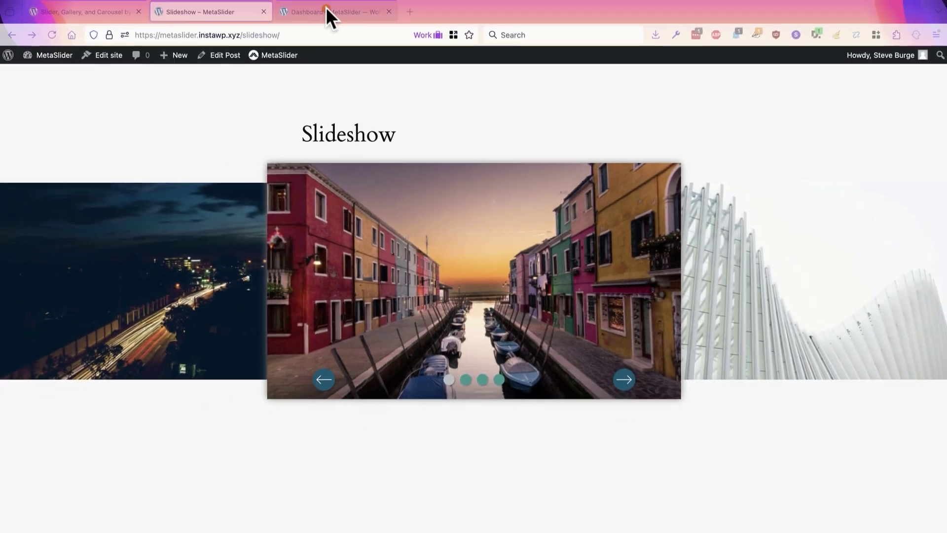
From the admin dashboard, open MetaSlider Pro's Quick Start and choose the Image Slideshow sample.
left_click(326, 9)
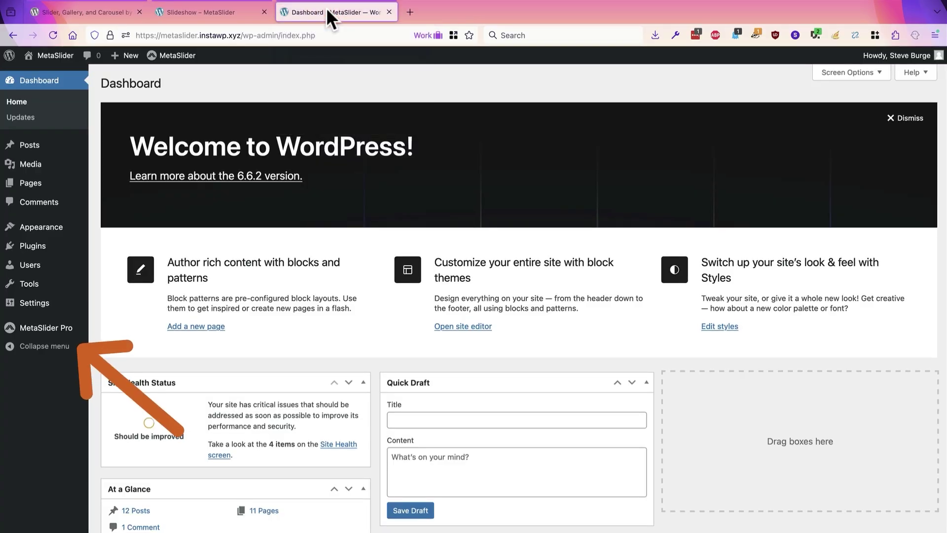
mouse_move(59, 334)
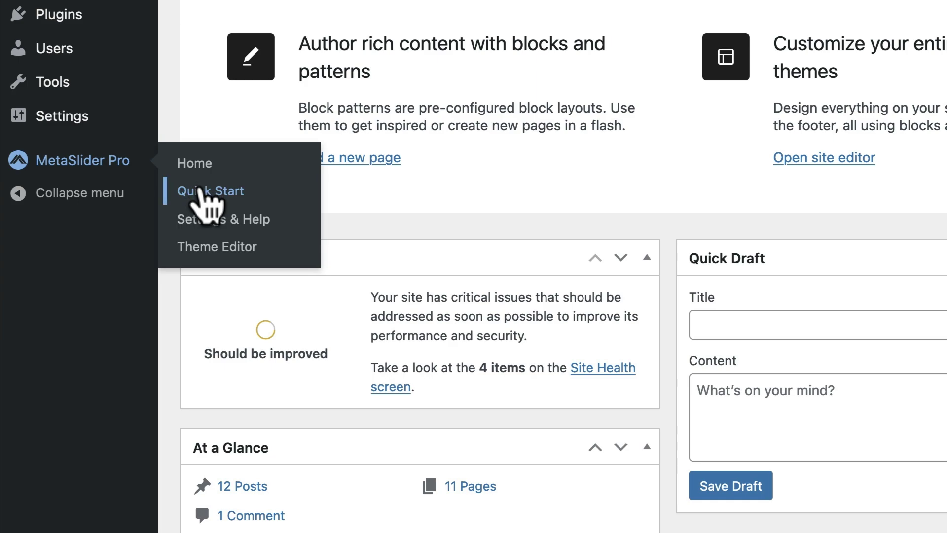
left_click(200, 193)
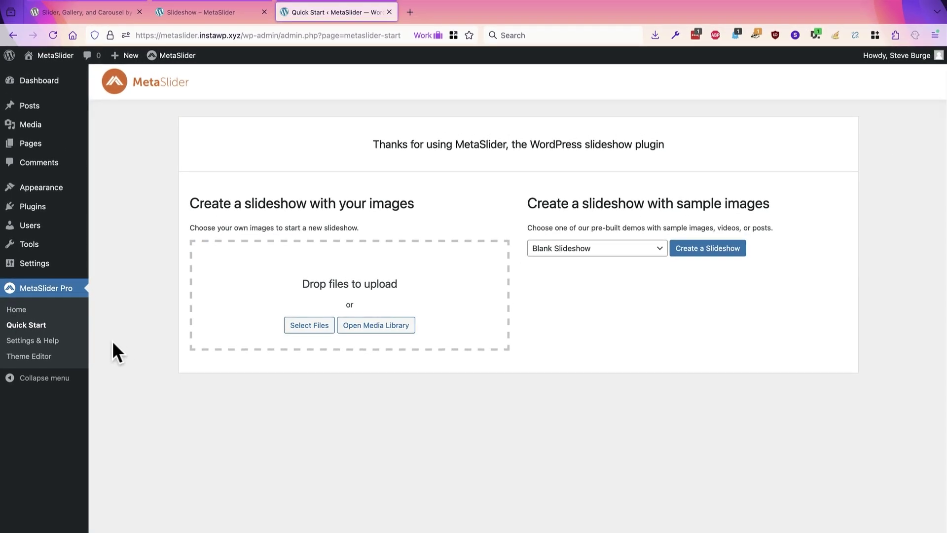
left_click(594, 244)
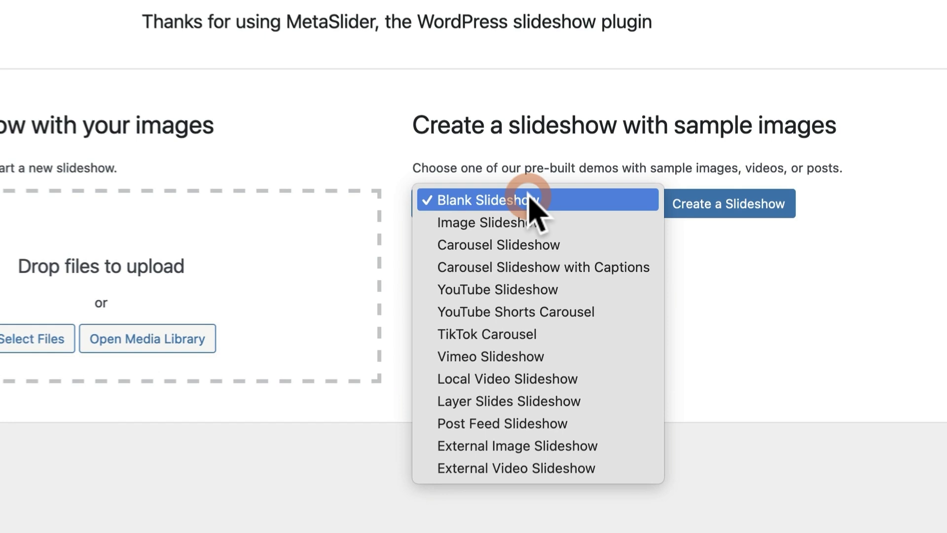
left_click(508, 222)
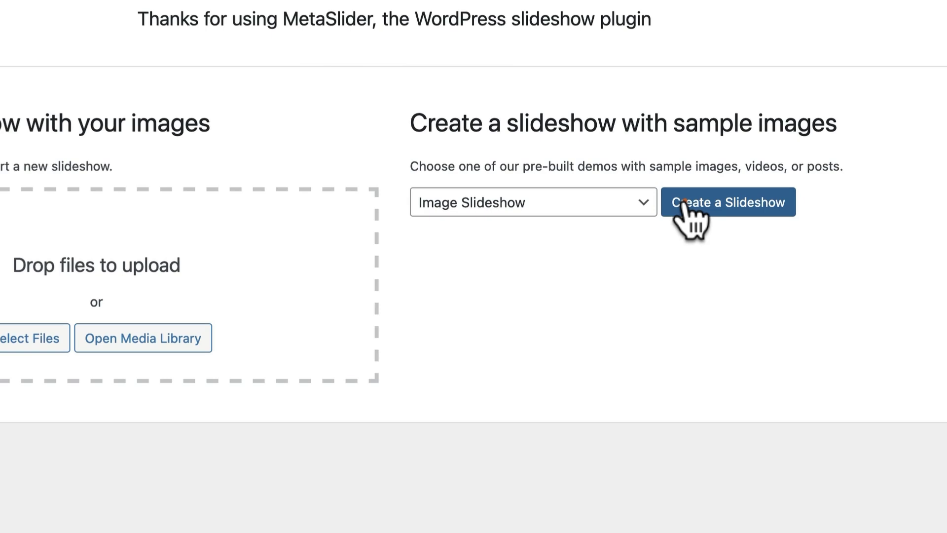
Create the sample image slideshow, apply the Hero theme, and save it at 700×400 px.
left_click(687, 206)
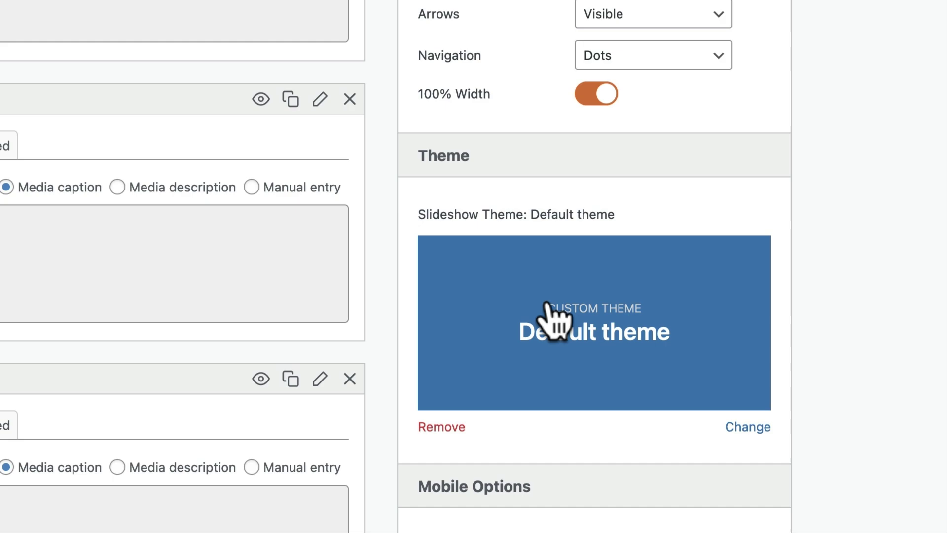
left_click(549, 315)
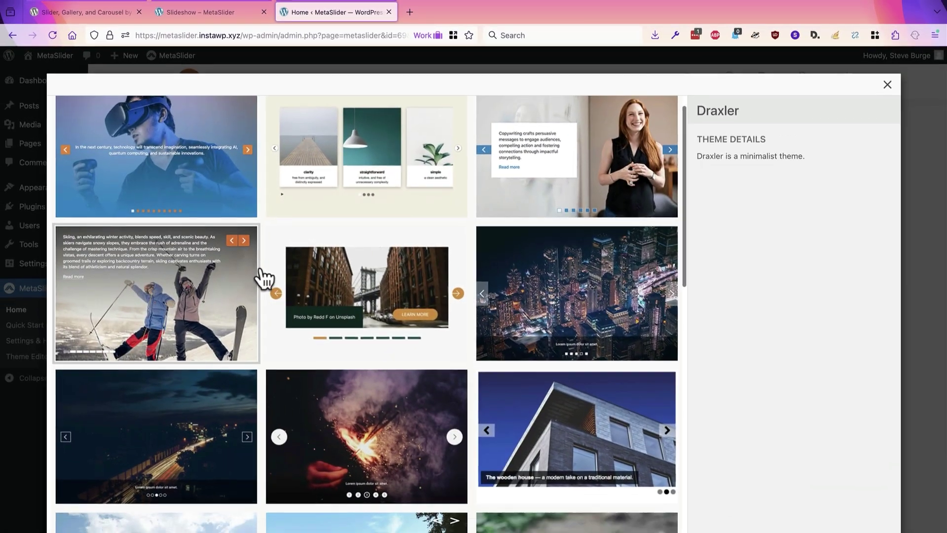
scroll(264, 278, "down", 10)
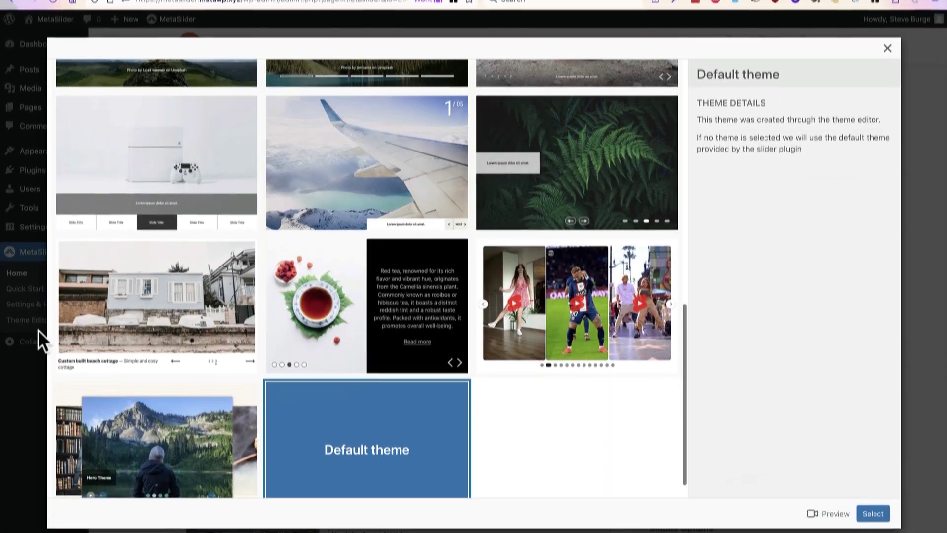
left_click(115, 422)
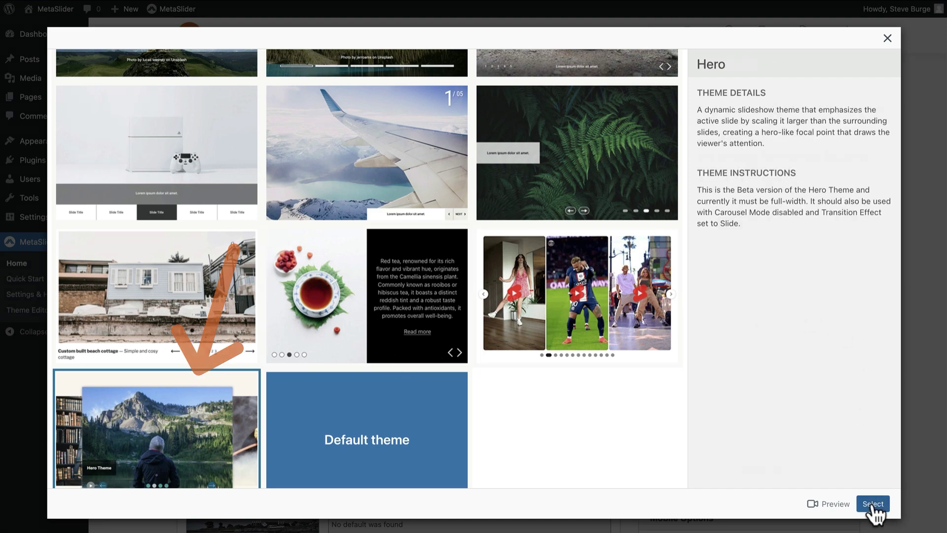
left_click(873, 504)
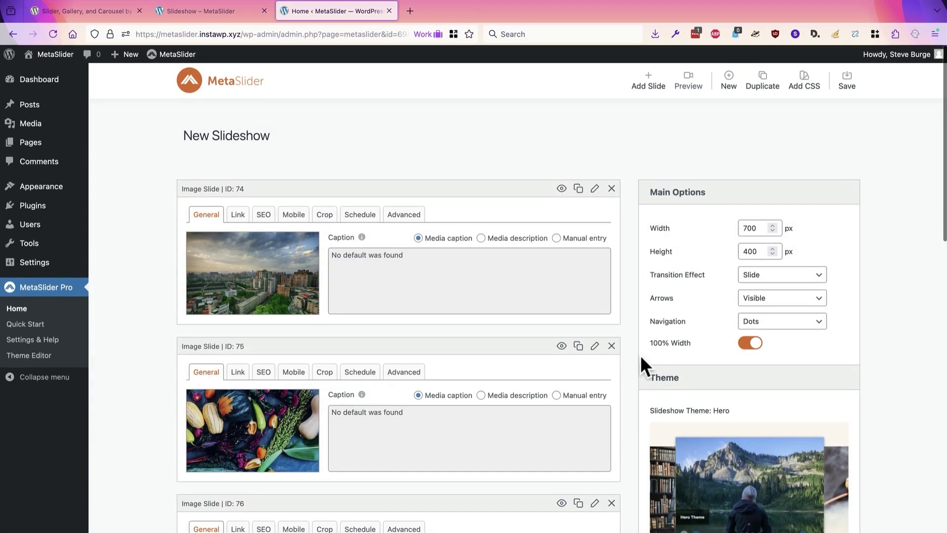
scroll(642, 359, "down", 2)
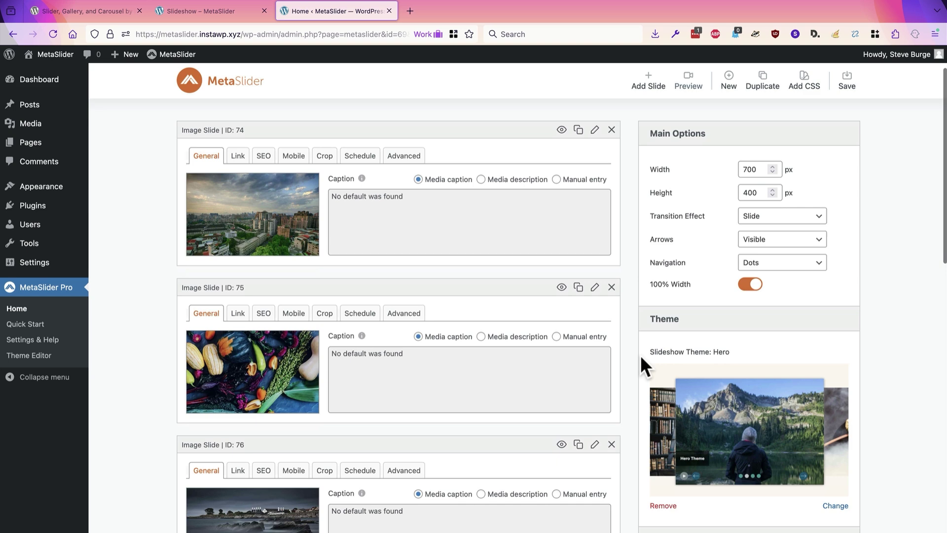
left_click(846, 88)
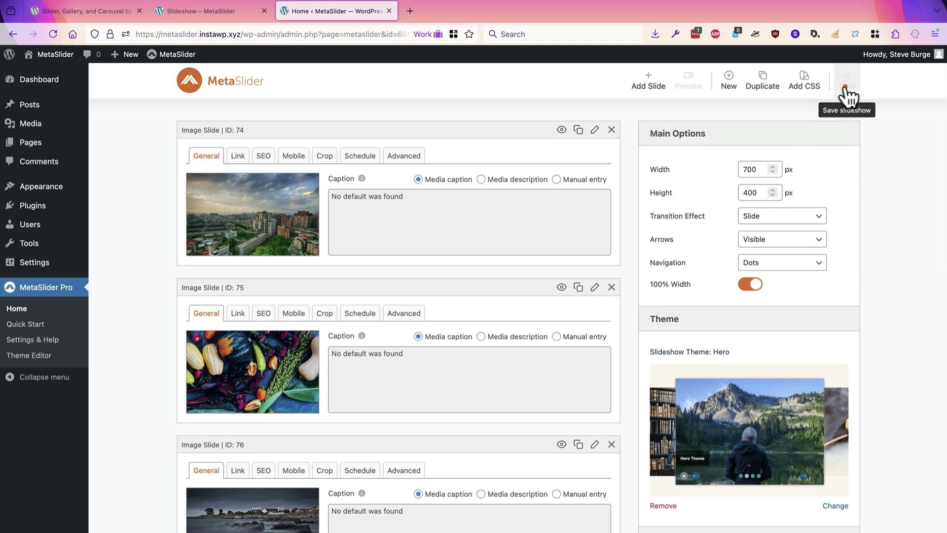
scroll(638, 401, "down", 6)
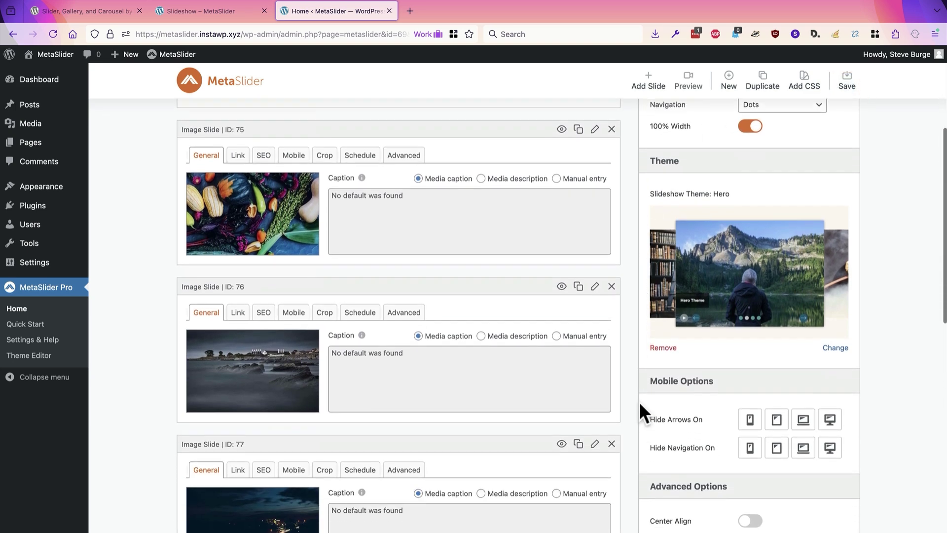
Start a new blog post titled 'Hero'.
mouse_move(29, 110)
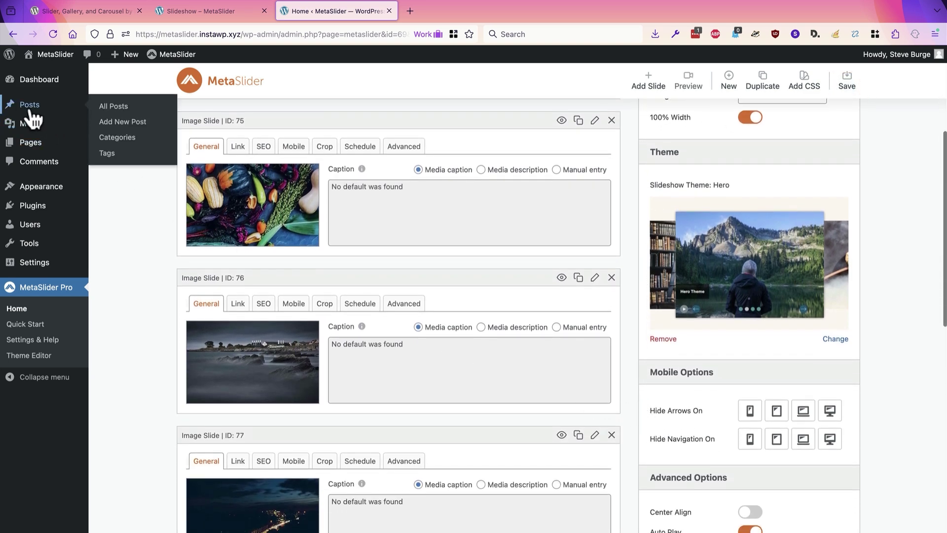
left_click(104, 121)
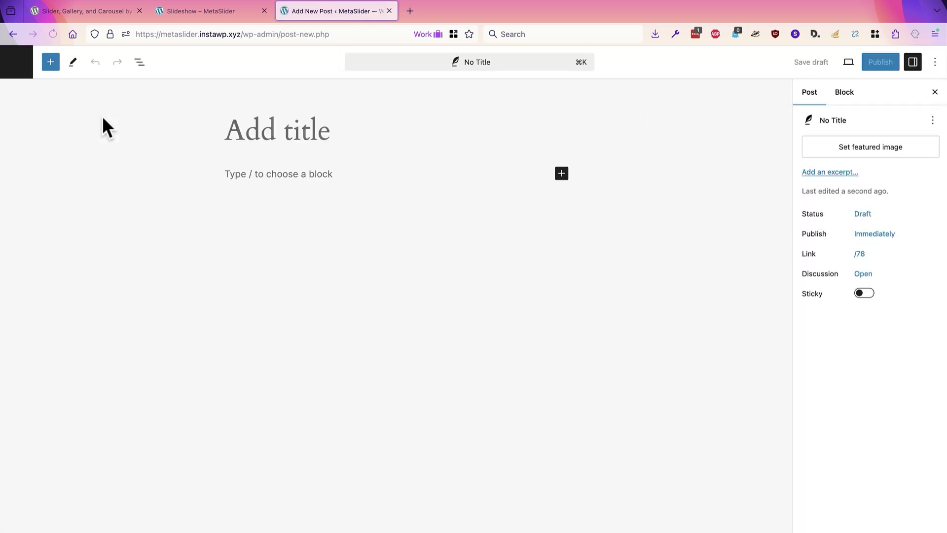
left_click(220, 93)
type("Hero")
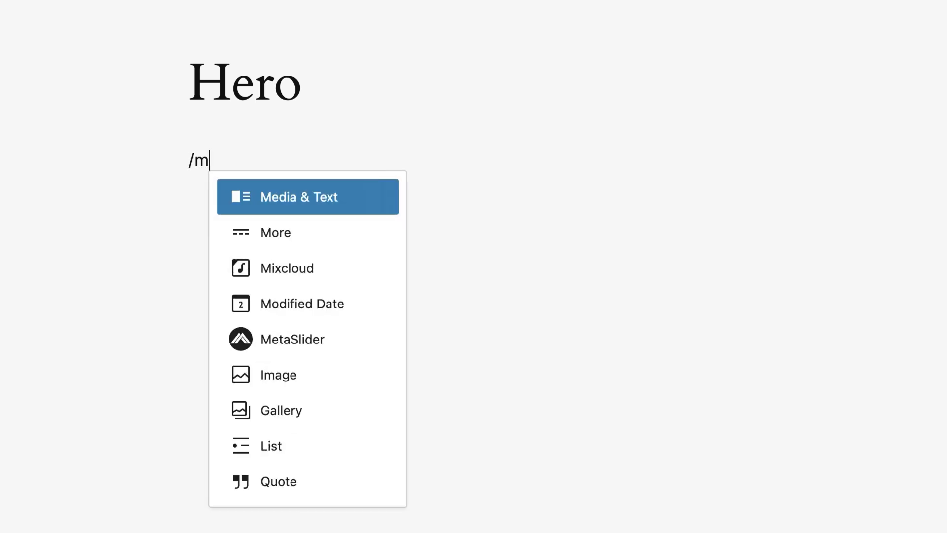
Embed New Slideshow (#69) in a MetaSlider block and publish the post.
left_click(302, 232)
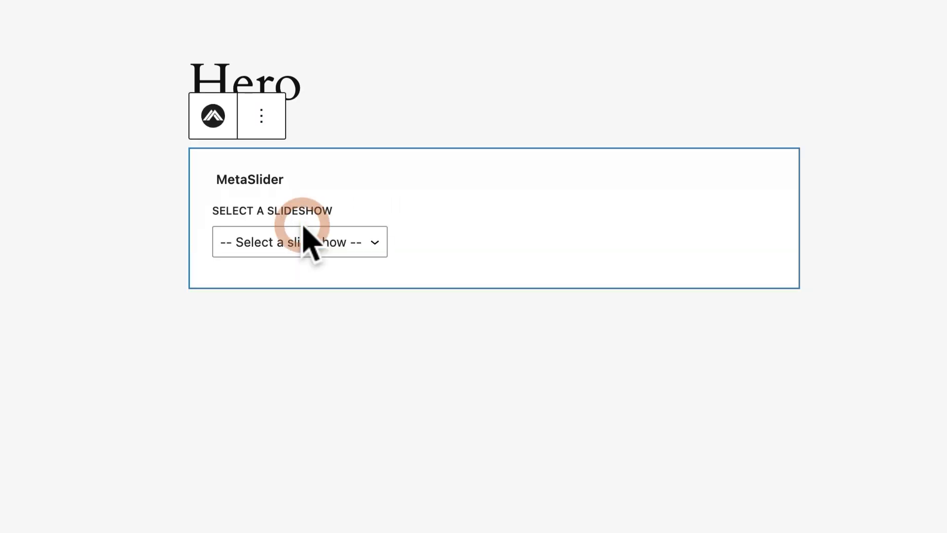
left_click(304, 239)
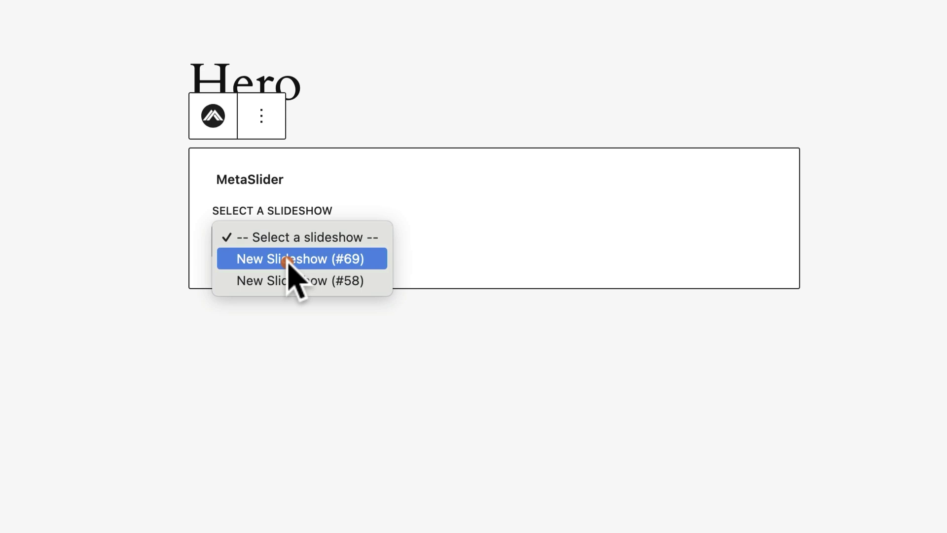
left_click(289, 260)
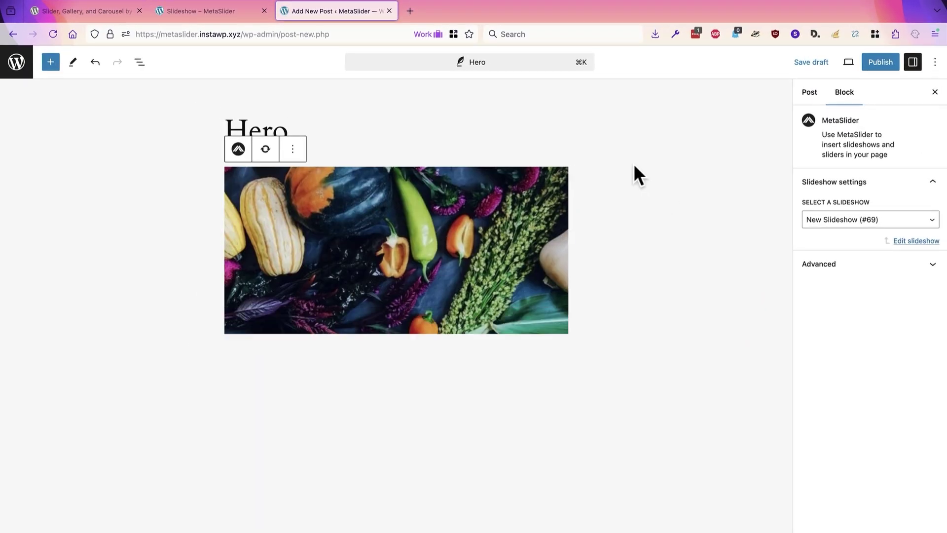
left_click(881, 61)
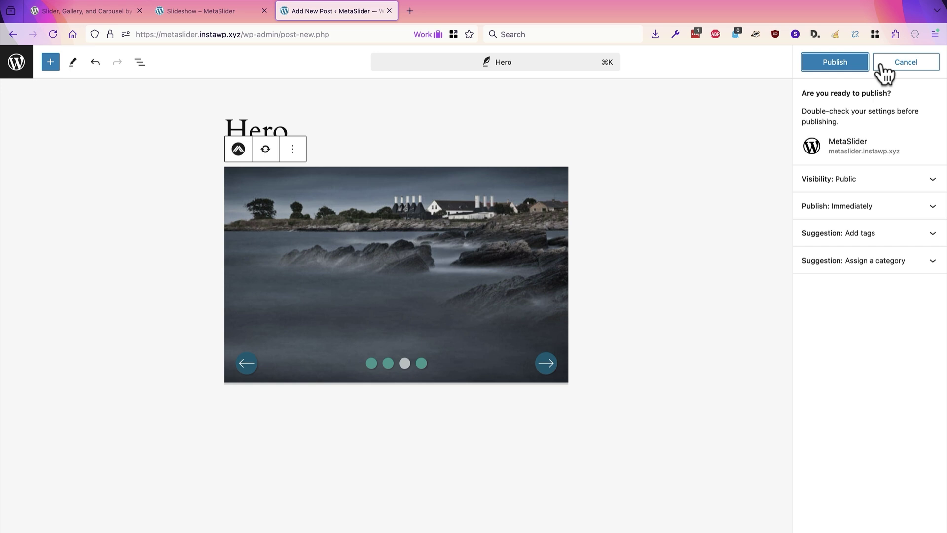
left_click(844, 63)
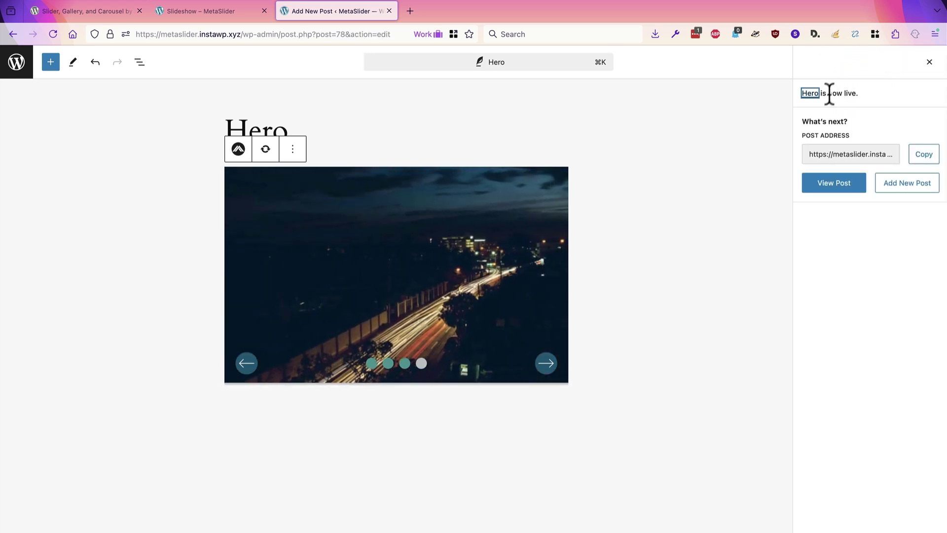
View the published Hero post on the live site.
left_click(826, 180)
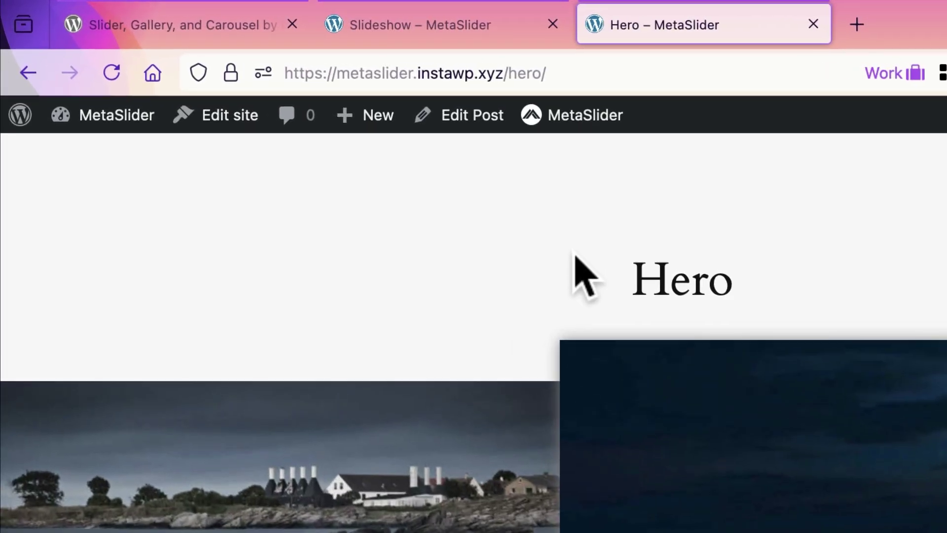
Change the slideshow width from 700 to 500 px and reload the Hero page.
mouse_move(582, 117)
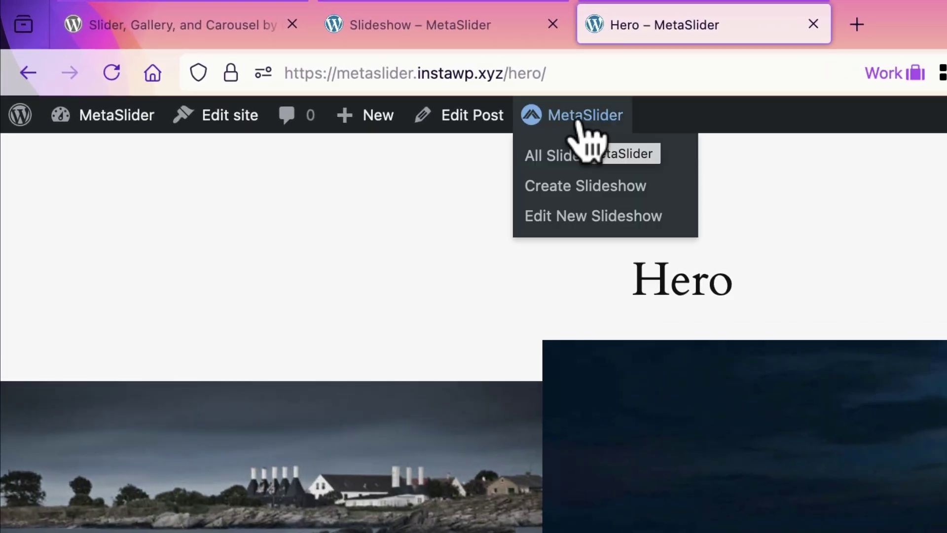
right_click(564, 208)
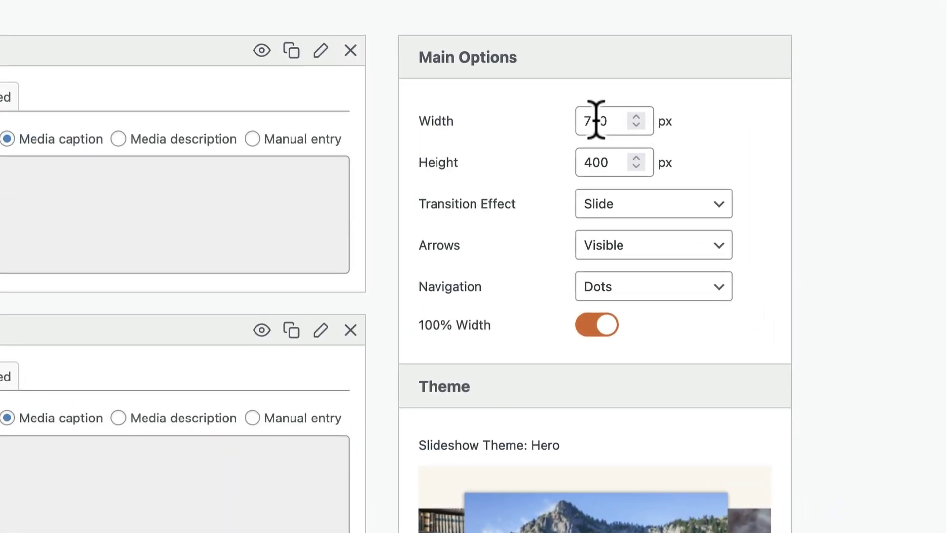
left_click_drag(596, 121, 555, 126)
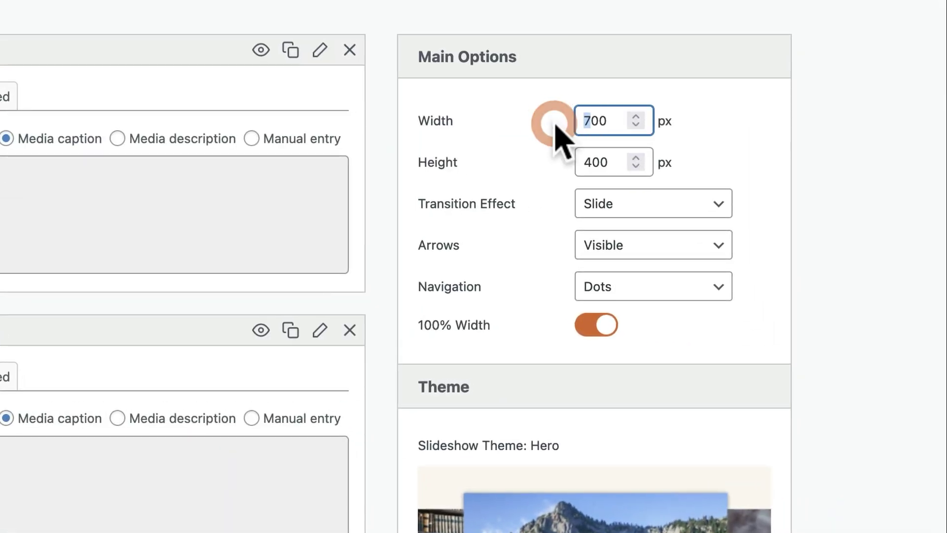
type("5")
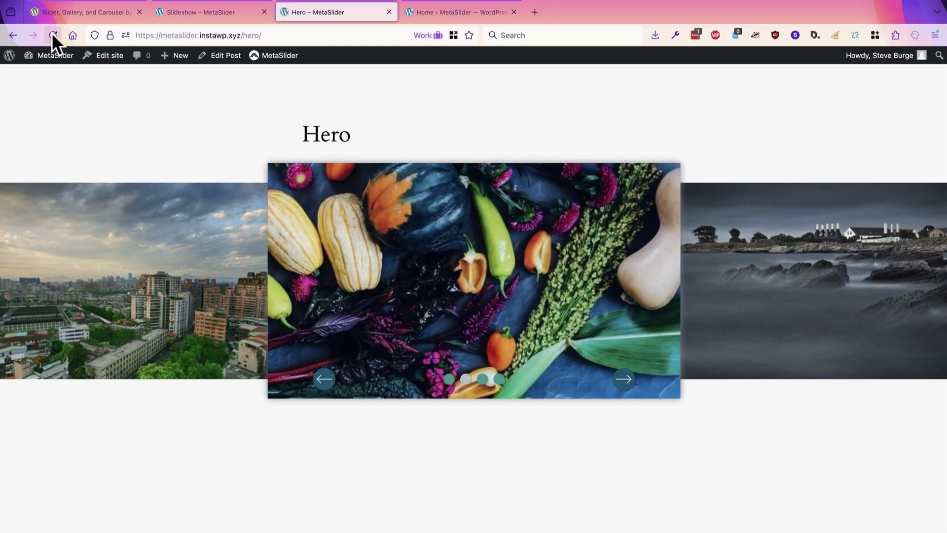
left_click(52, 35)
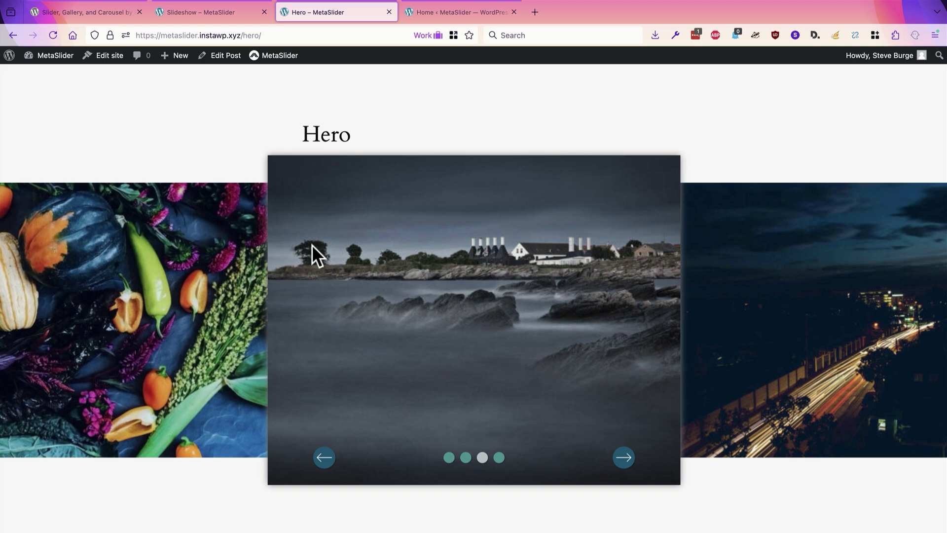
Set the arrows to Visible On Hover, then use the next arrow on the Hero page.
left_click(444, 9)
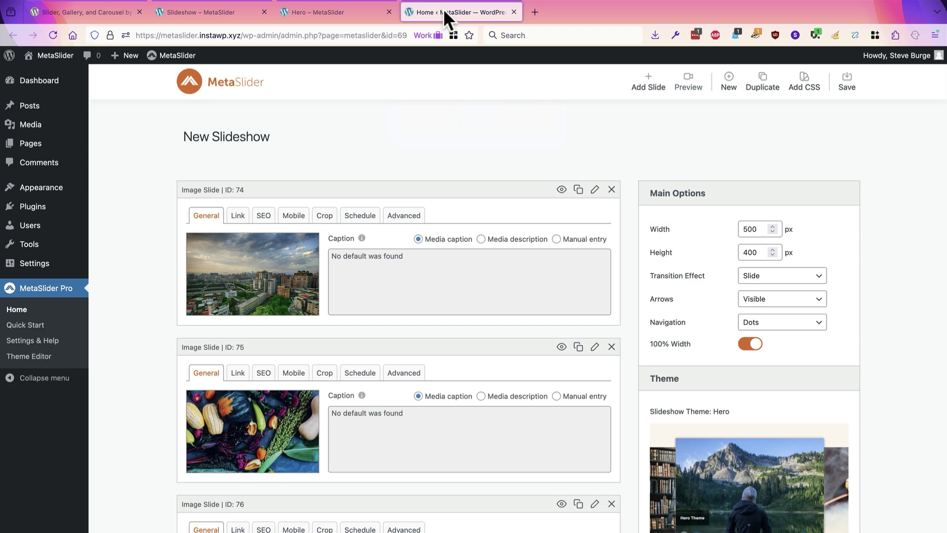
left_click(749, 299)
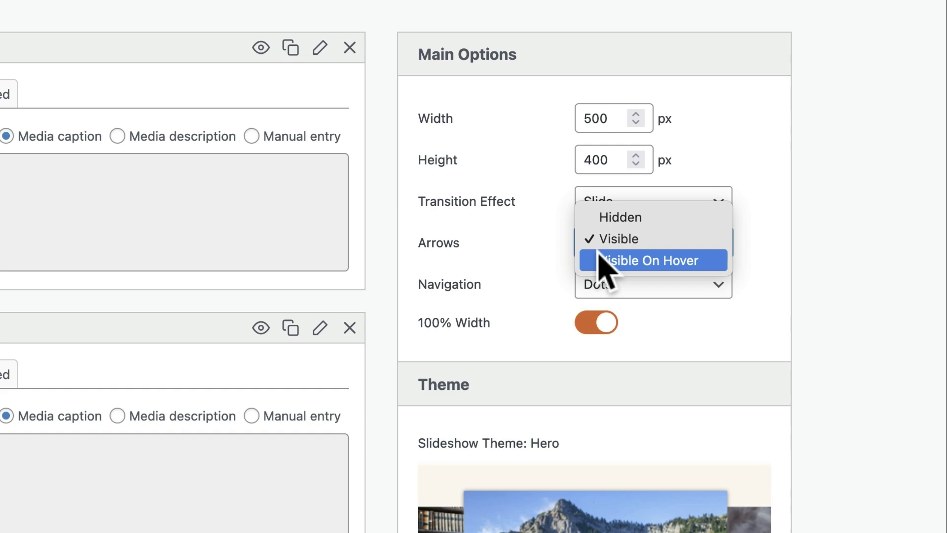
left_click(601, 260)
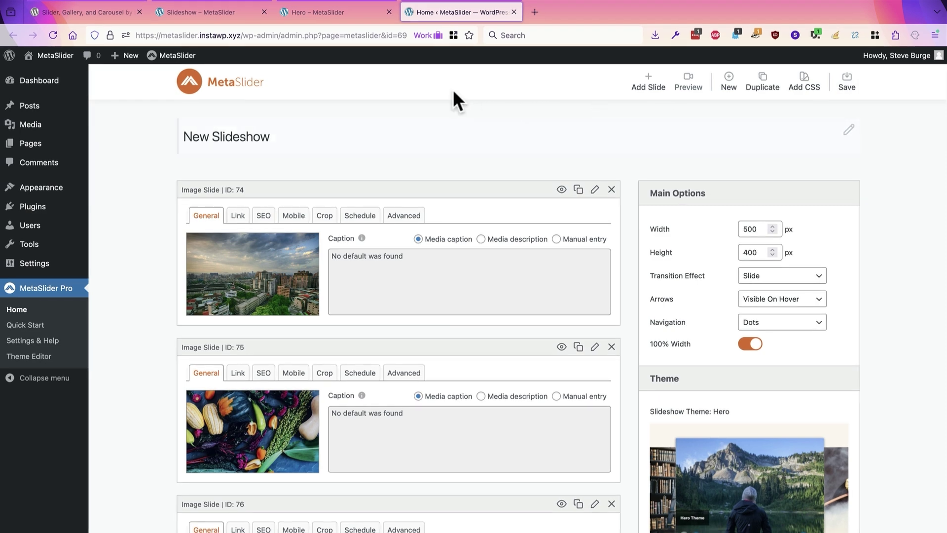
left_click(321, 15)
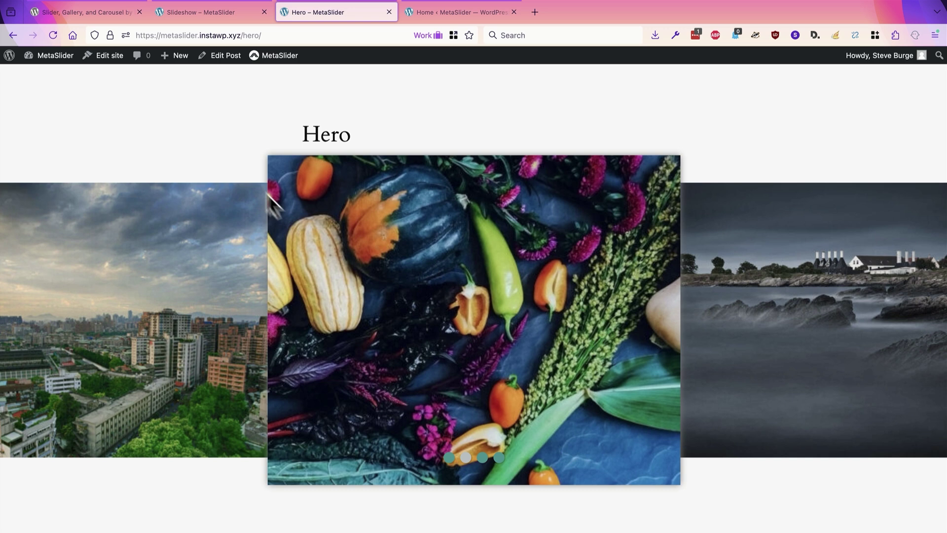
mouse_move(317, 243)
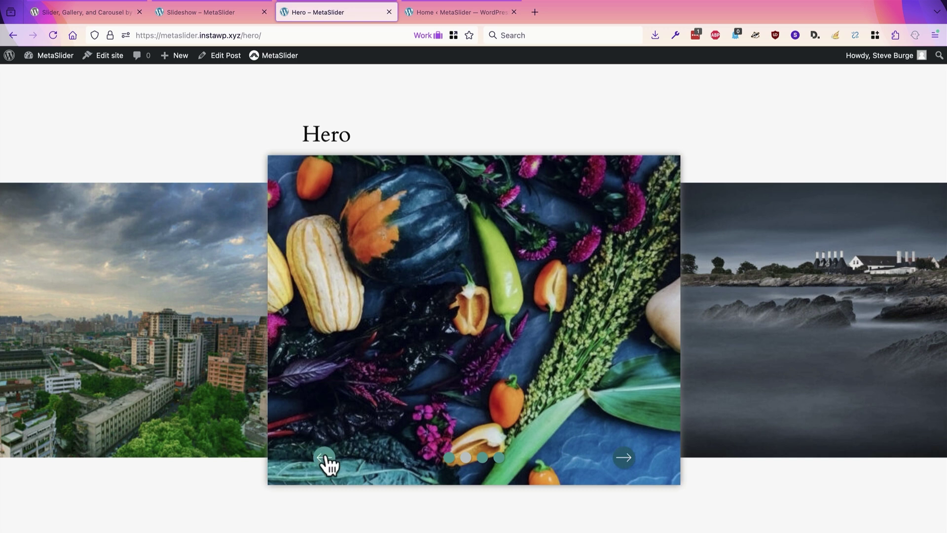
left_click(625, 462)
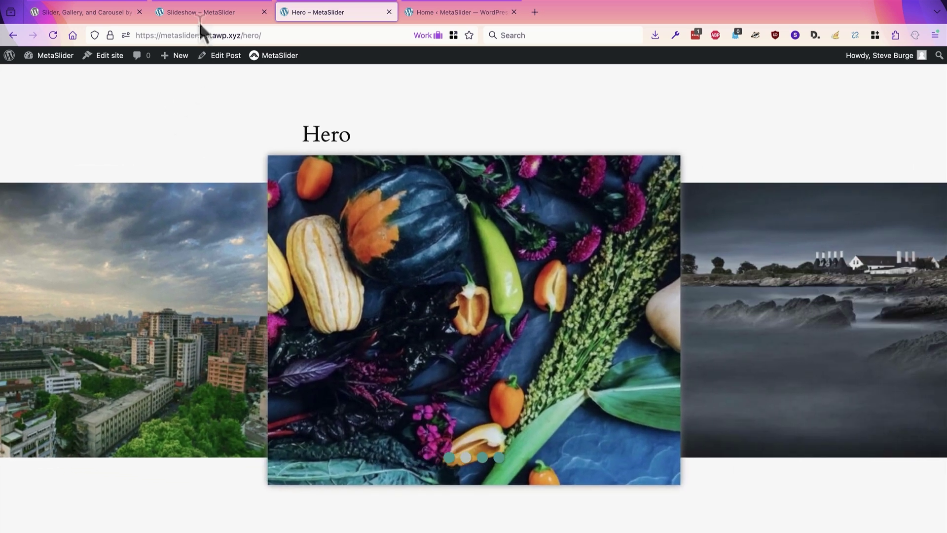
Close the extra tab and choose Local Video Slideshow in MetaSlider Quick Start.
middle_click(200, 14)
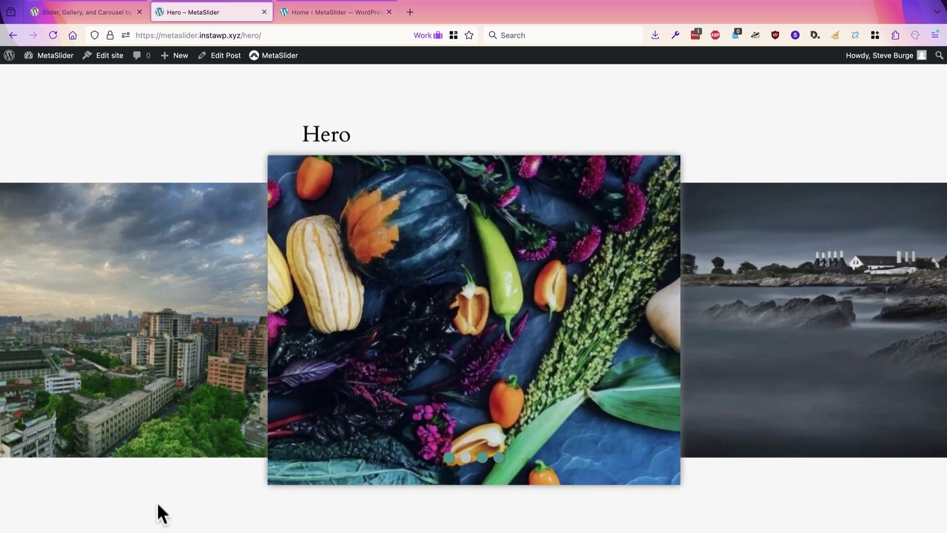
mouse_move(39, 60)
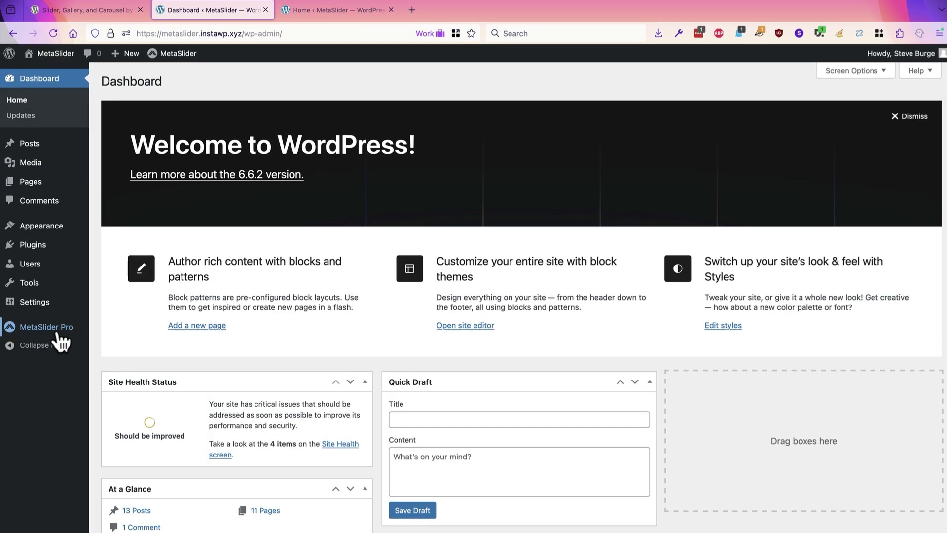
mouse_move(55, 329)
left_click(172, 254)
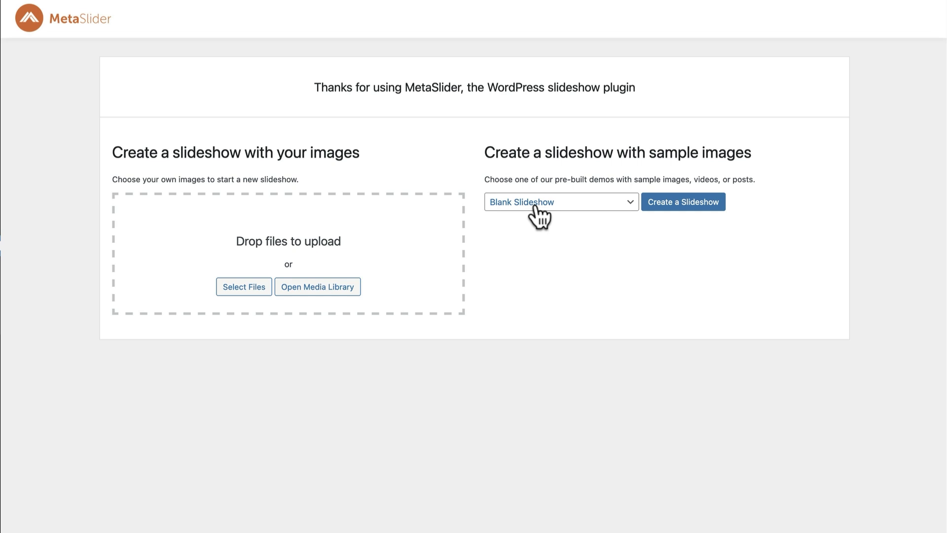
left_click(536, 206)
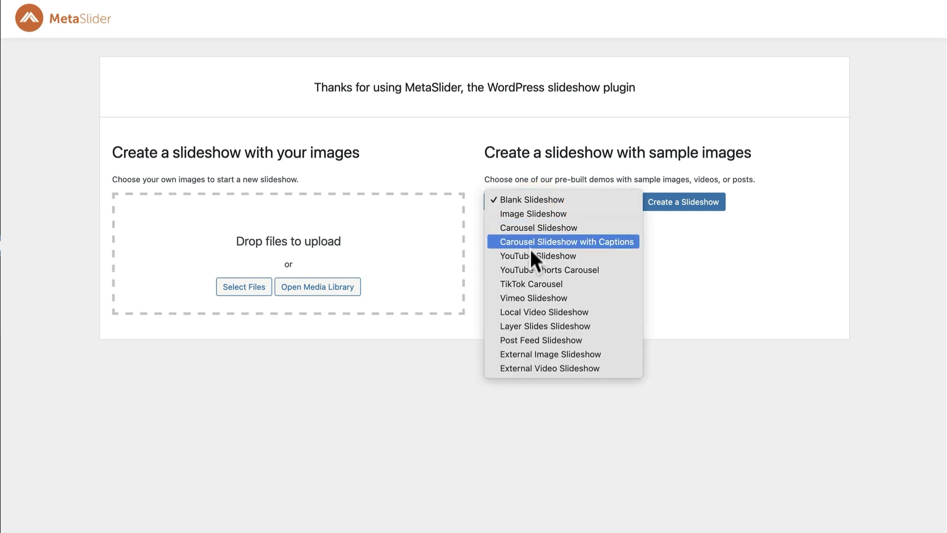
left_click(524, 311)
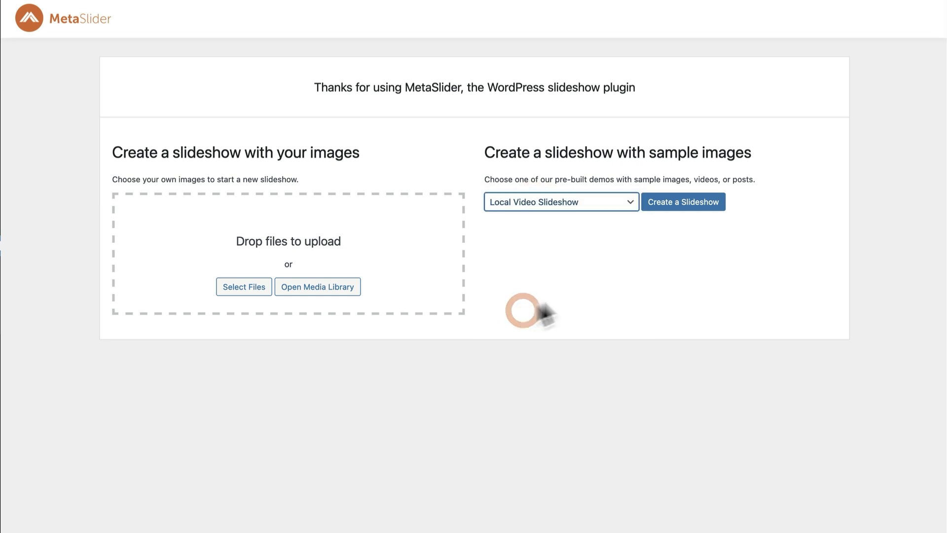
Create the 960×540 video slideshow, apply the Hero theme, and save it.
left_click(668, 200)
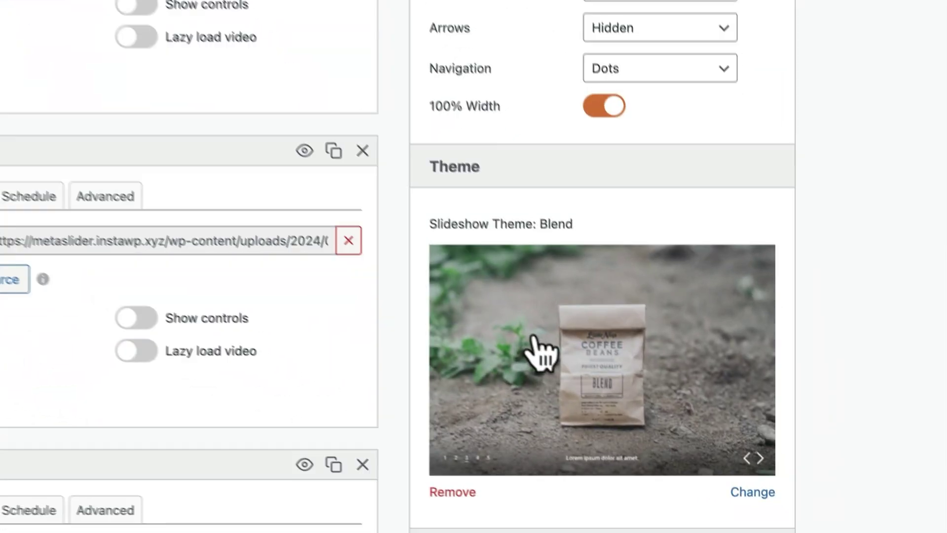
left_click(533, 339)
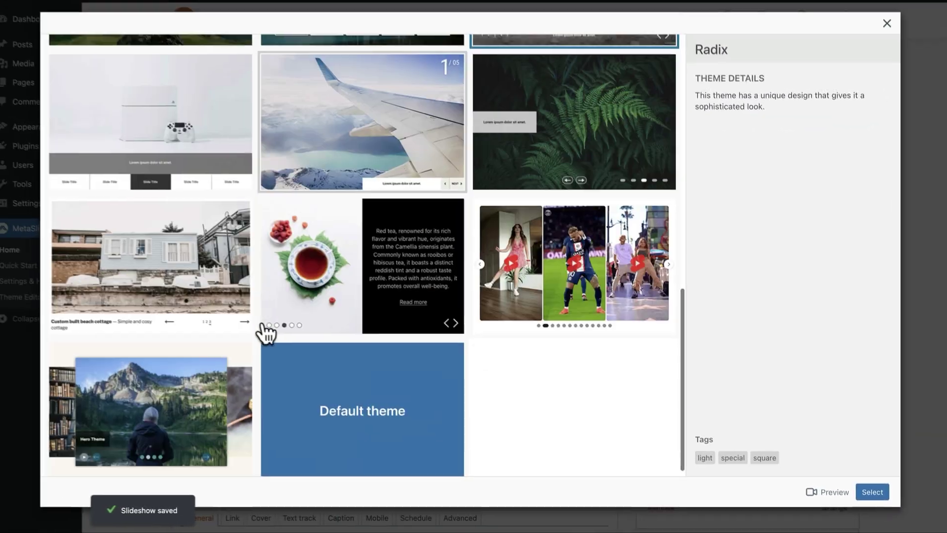
left_click(161, 395)
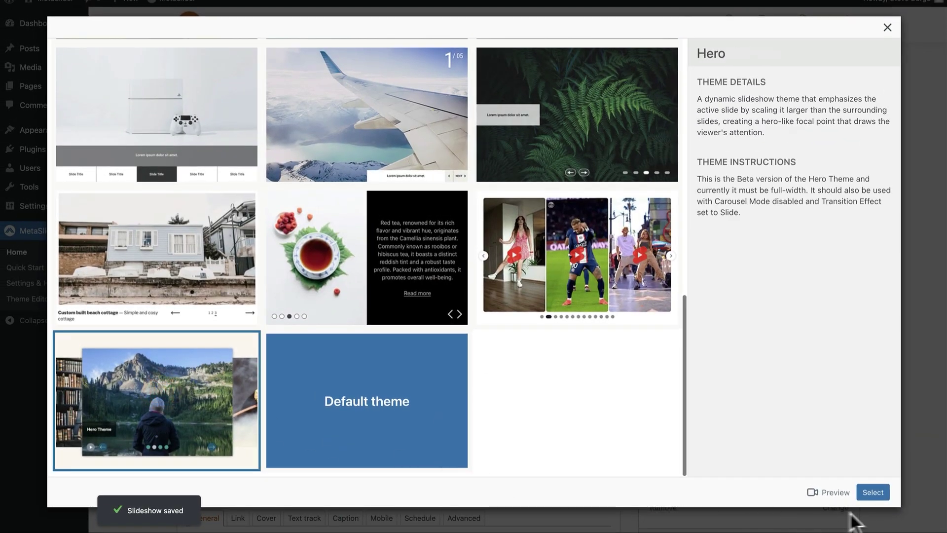
left_click(873, 492)
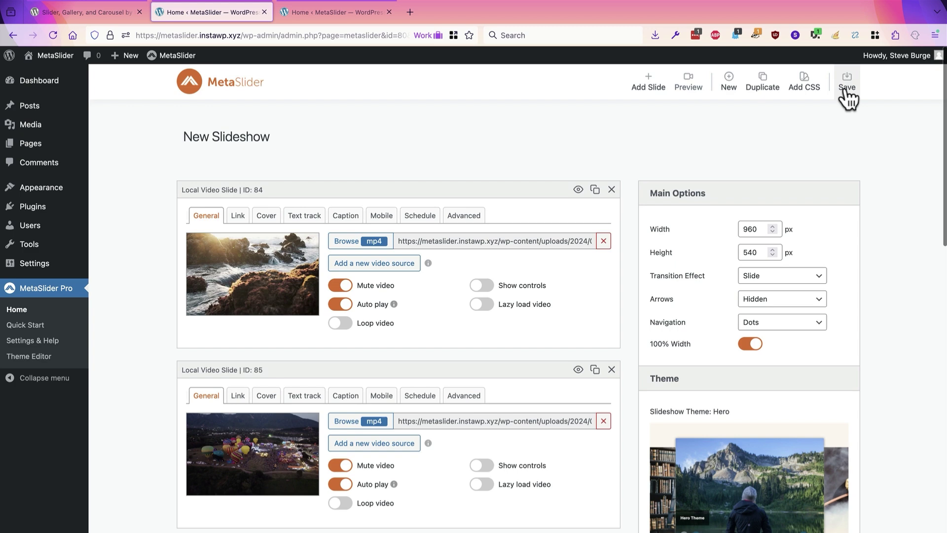
left_click(846, 89)
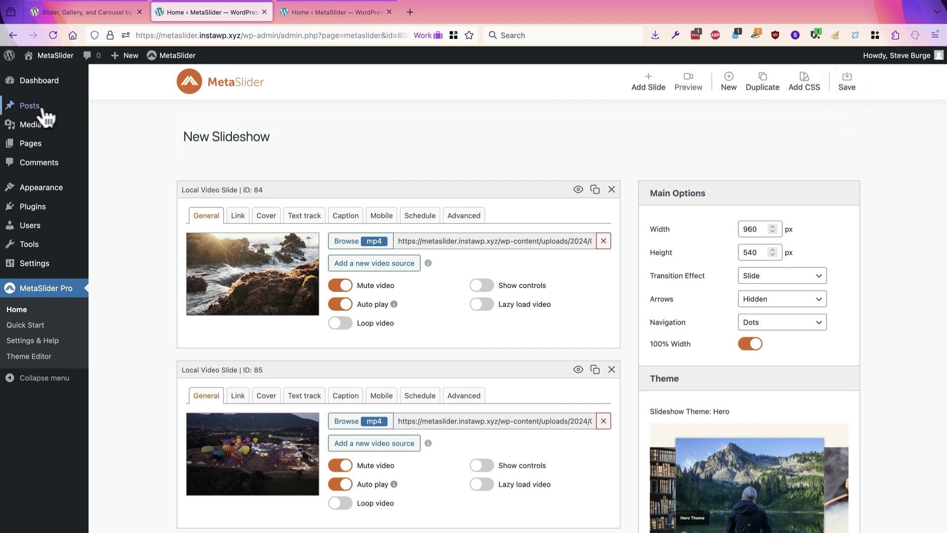
Embed New Slideshow (#80) in the Hero Video post, publish it, and view it live.
mouse_move(39, 114)
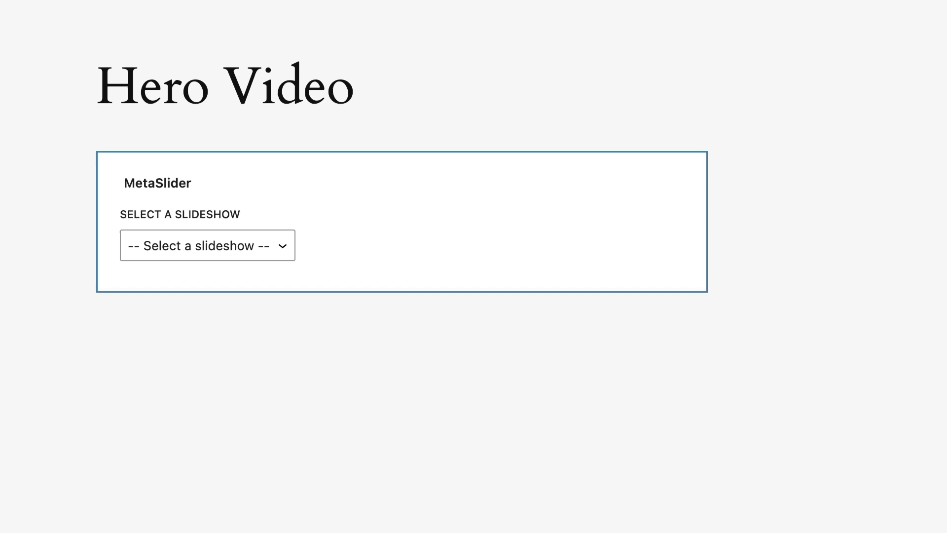
left_click(196, 246)
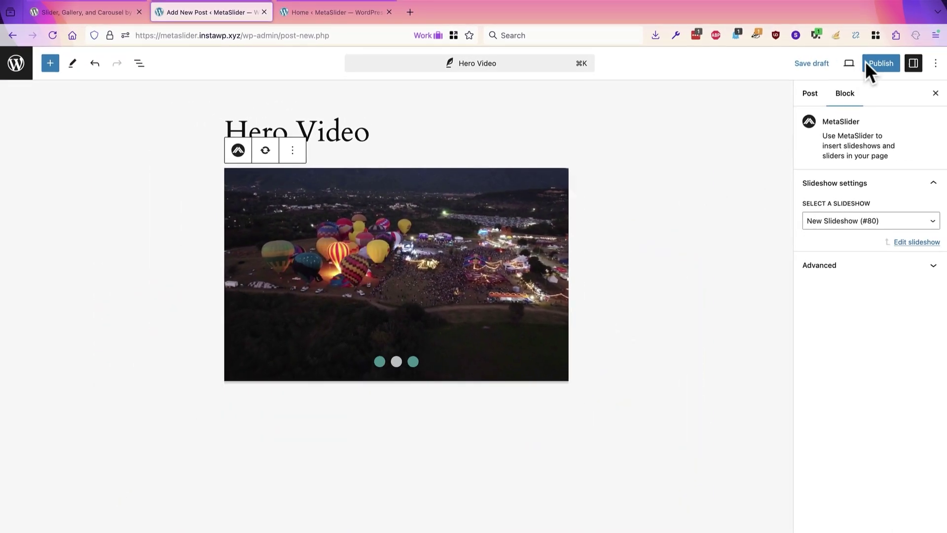
left_click(874, 63)
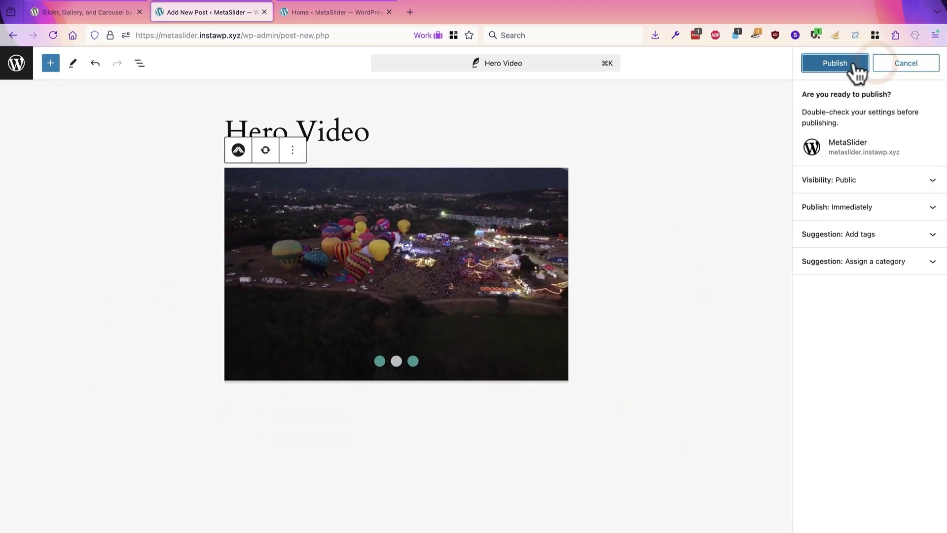
left_click(848, 62)
left_click(827, 186)
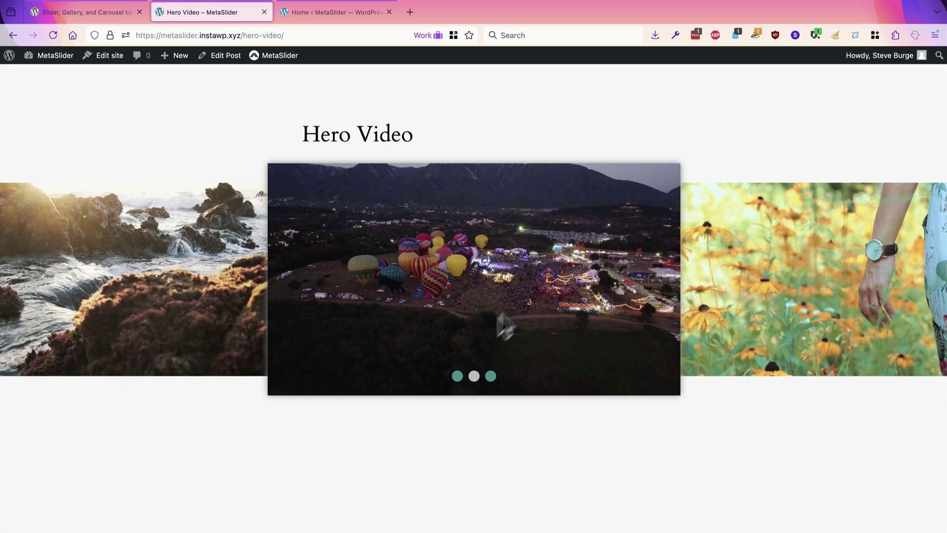
Jump to the third slide, the coastal rocks video, using its navigation dot.
left_click(491, 376)
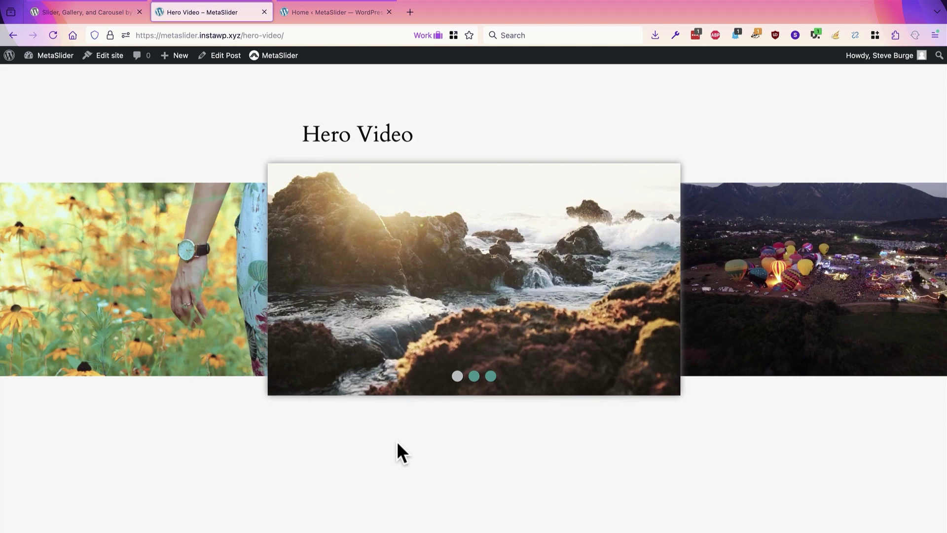
Return to the wordpress.org Plugin Directory page for the MetaSlider plugin (version 3.91.0).
left_click(105, 12)
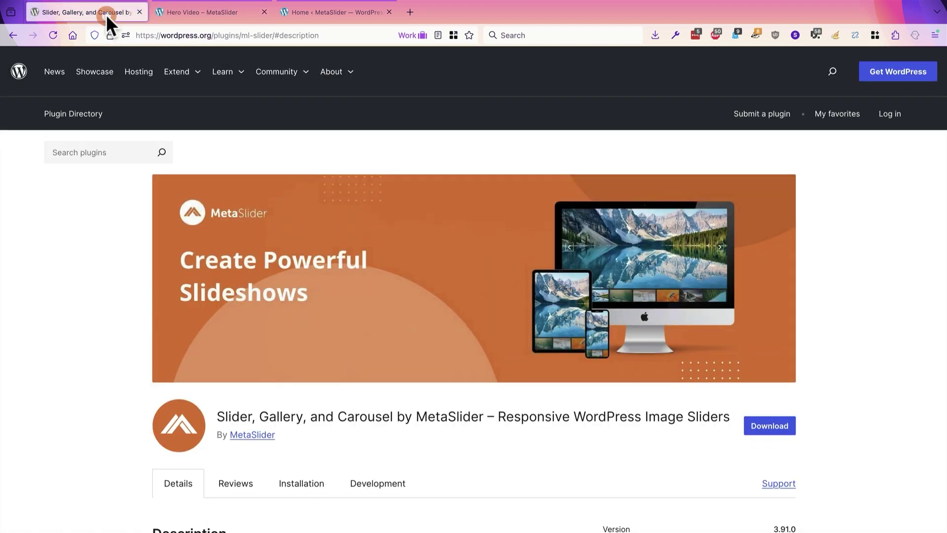